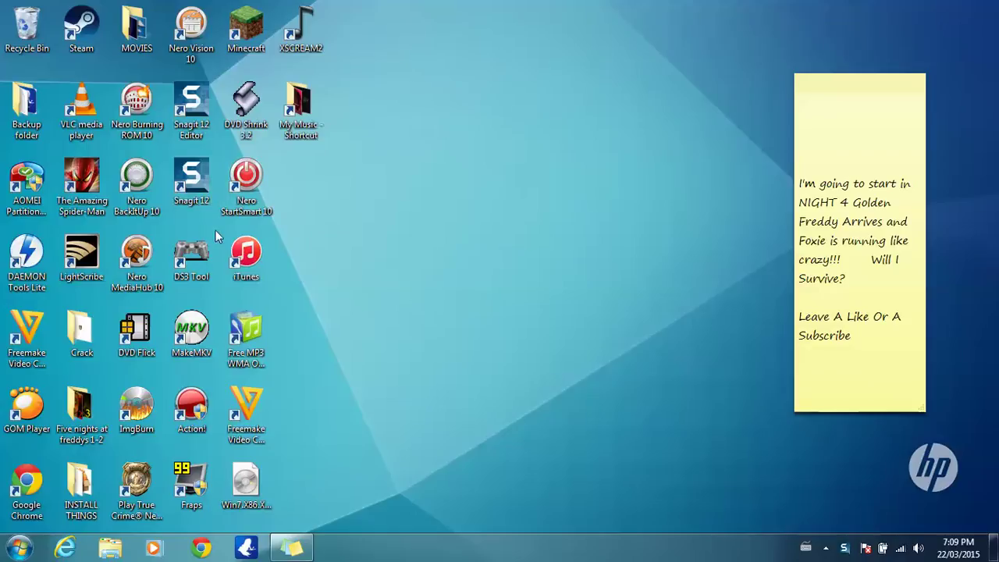
Move the DVD Flick and ImgBurn shortcuts side by side to the middle of the desktop.
drag(150, 331, 481, 251)
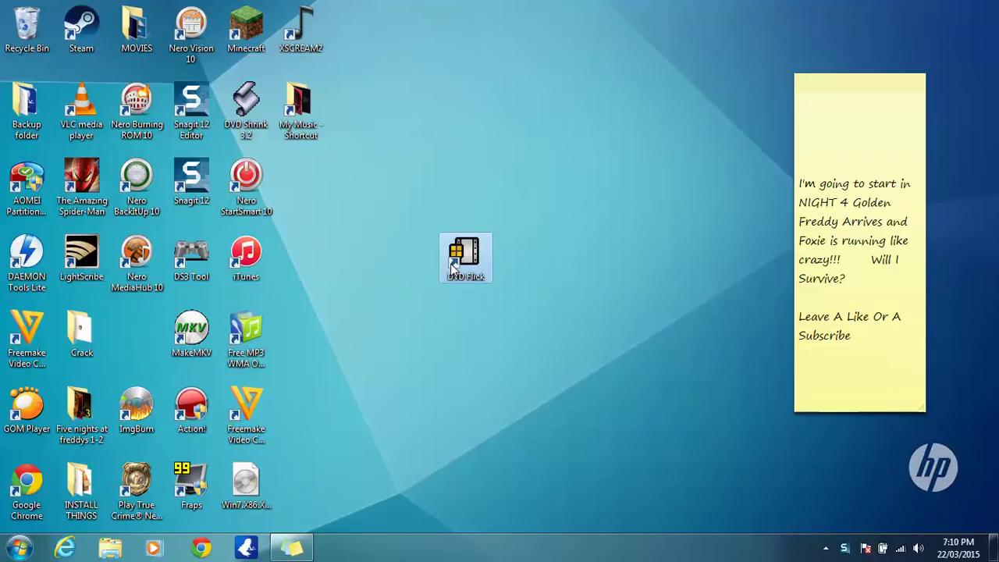
drag(136, 405, 520, 256)
click(350, 234)
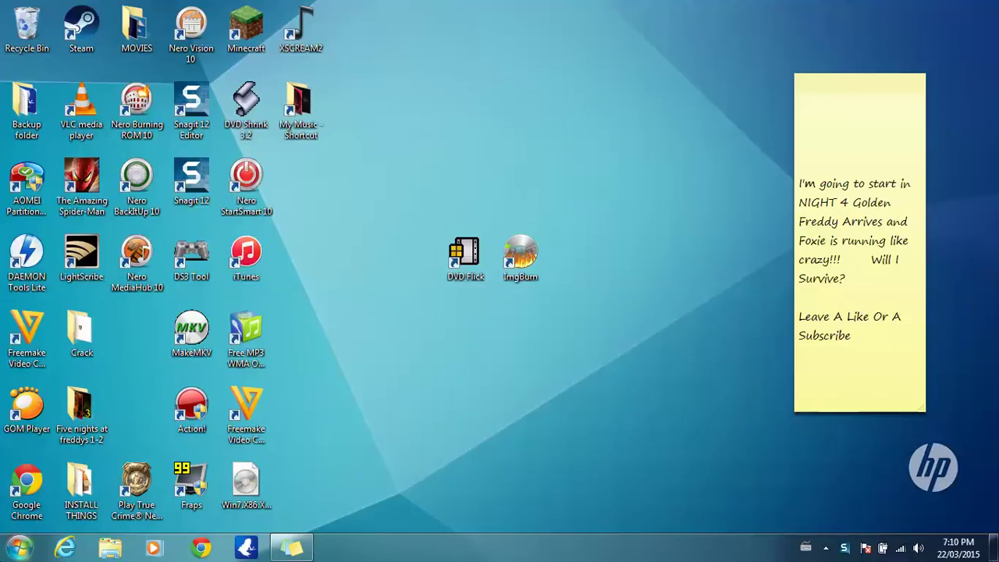
Move the Superman Returns (2006) and Man of Steel (2013) folders from Vuze Downloads in the Documents library to the desktop.
click(19, 548)
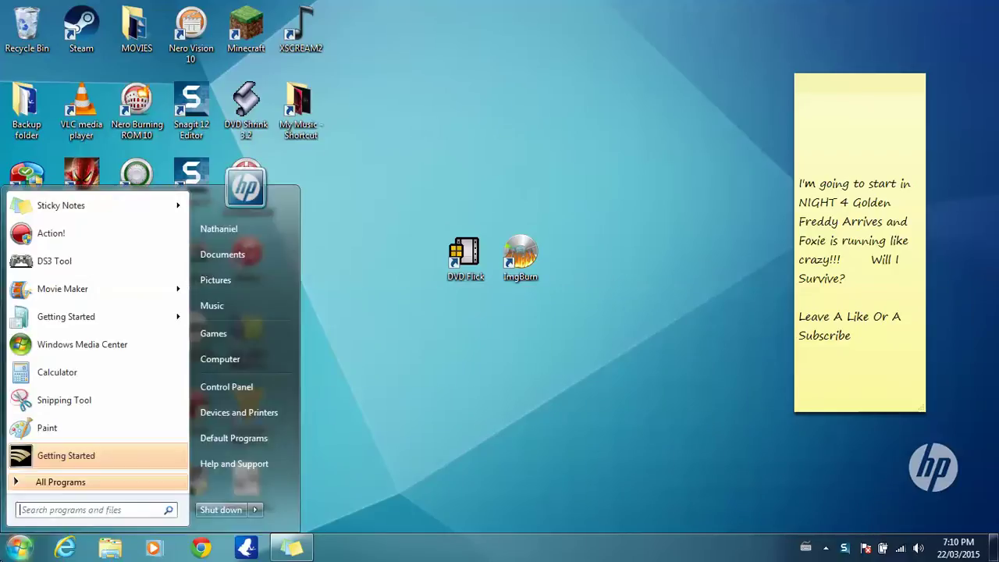
click(223, 361)
click(220, 271)
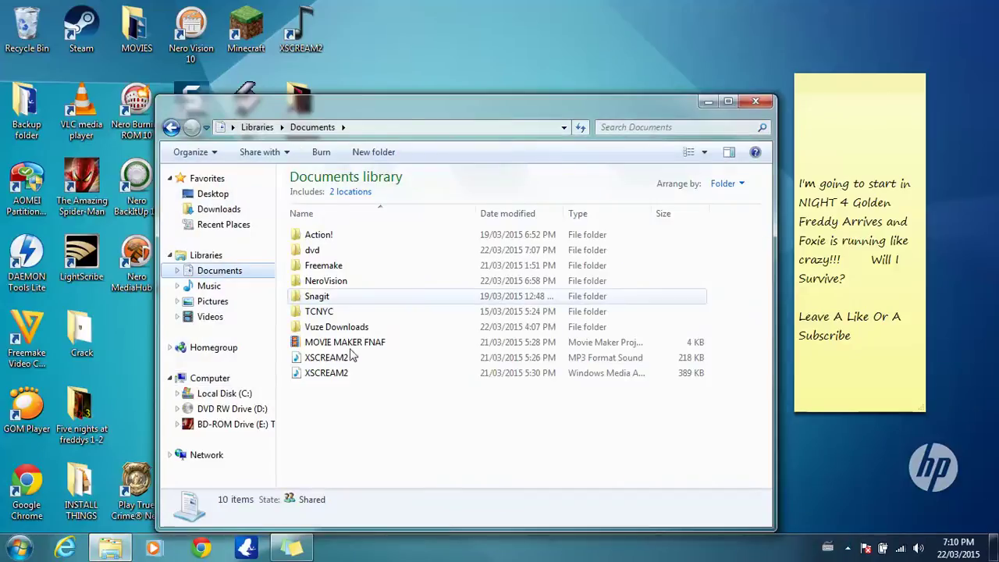
double_click(341, 327)
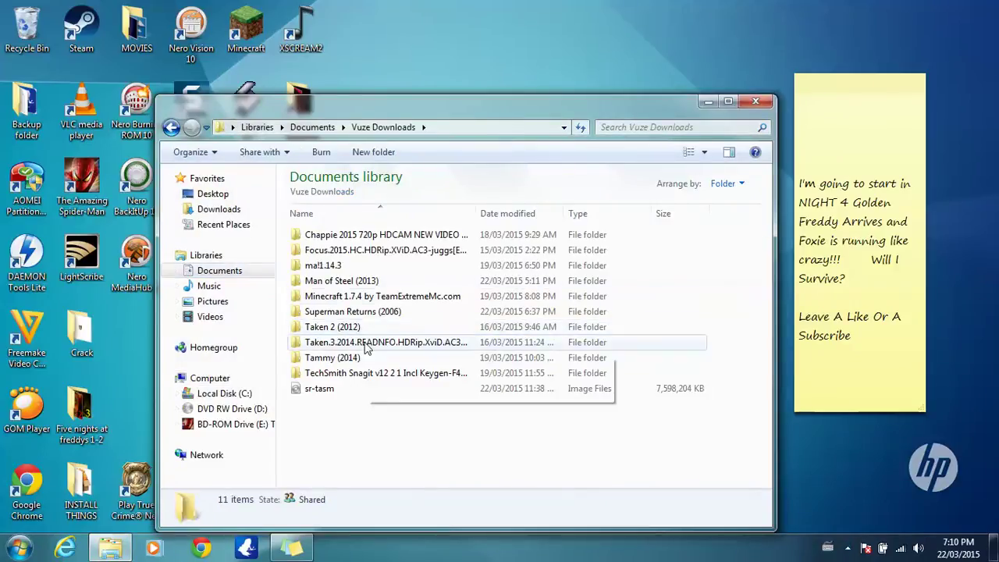
drag(351, 311, 462, 85)
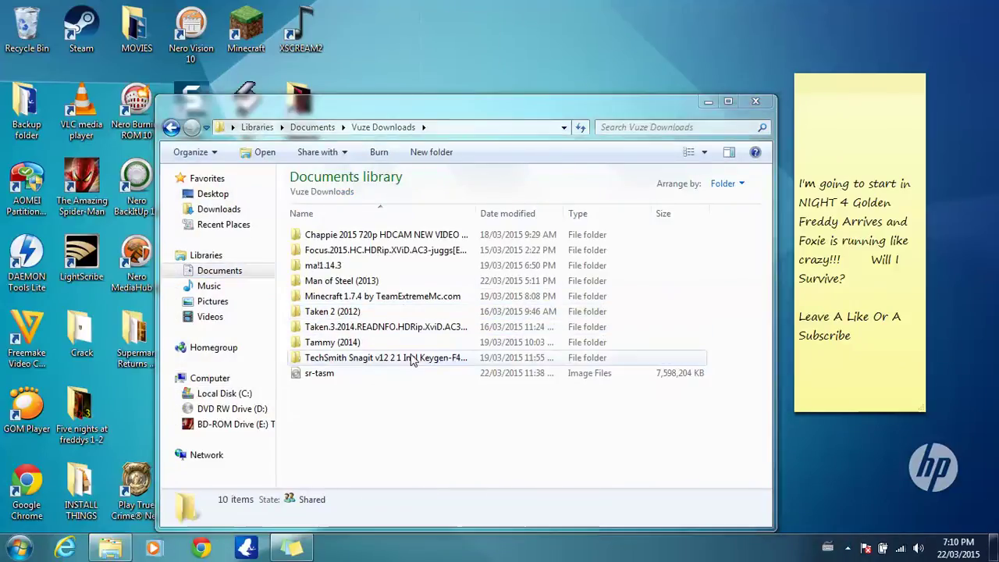
mouse_move(386, 287)
mouse_down()
mouse_move(581, 101)
mouse_move(336, 257)
mouse_move(391, 283)
mouse_up()
click(581, 50)
click(756, 101)
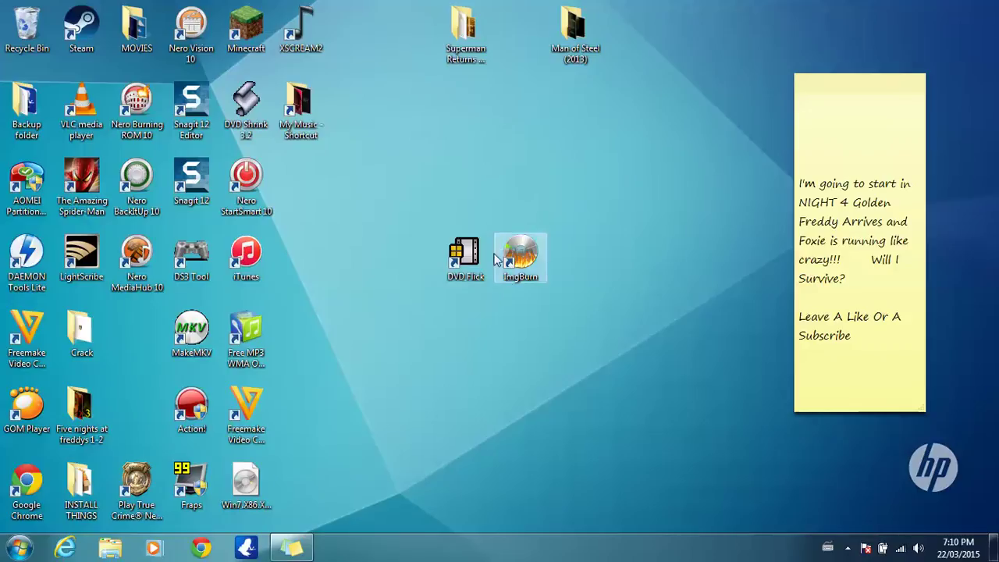
Open DVD Flick and add the Superman Returns (2006) video from its desktop folder as a title.
double_click(471, 285)
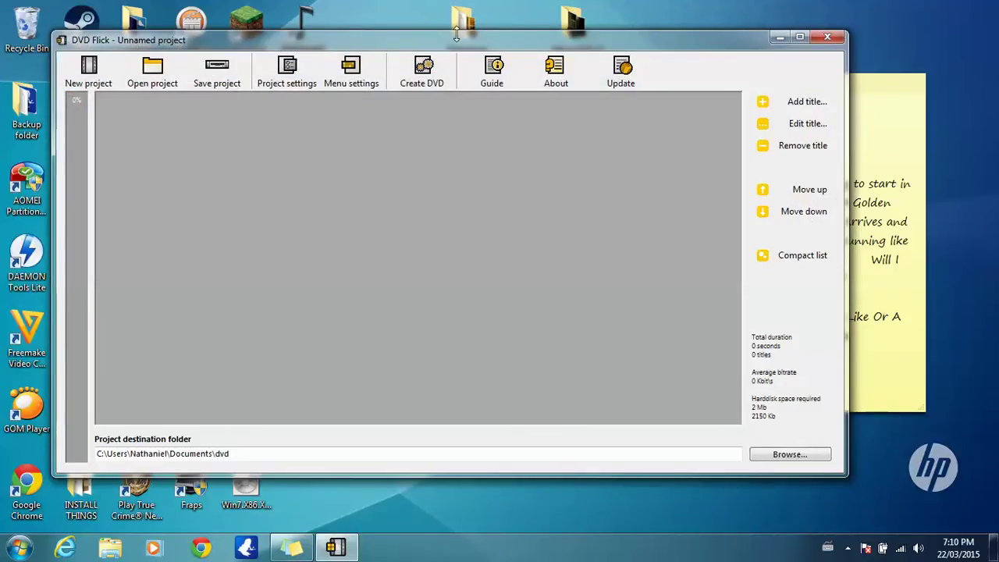
drag(457, 34, 458, 105)
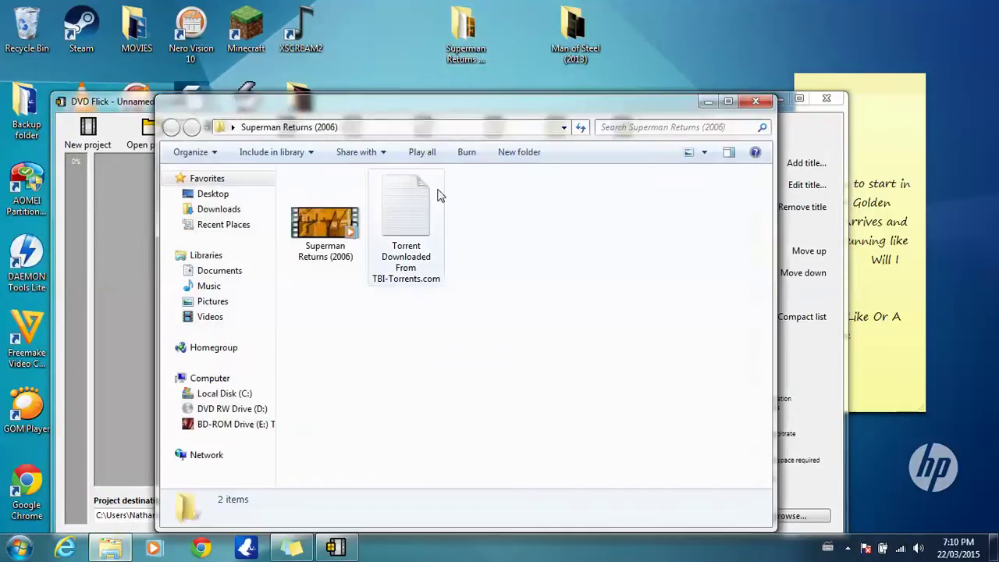
drag(469, 116, 403, 390)
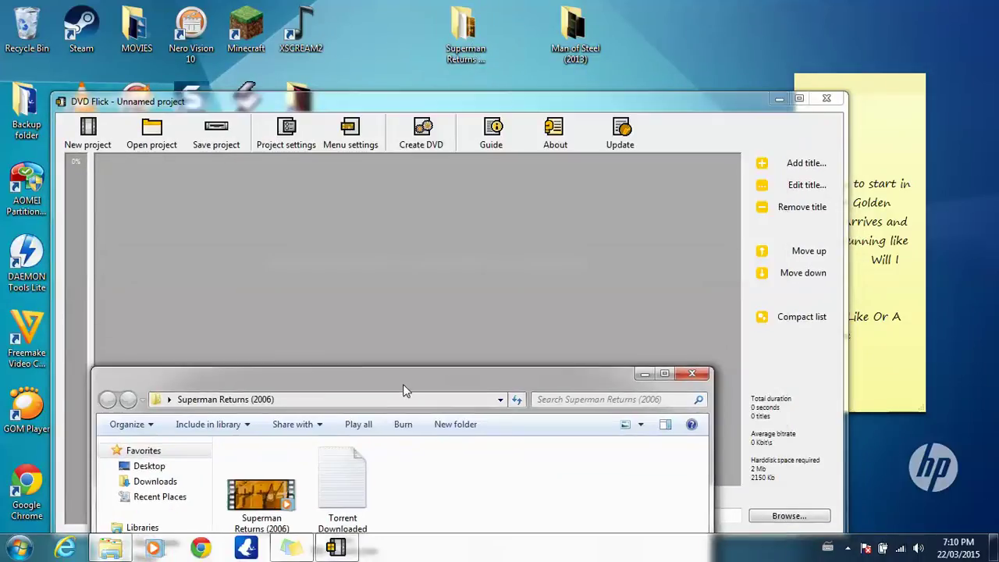
click(261, 488)
drag(265, 502, 346, 294)
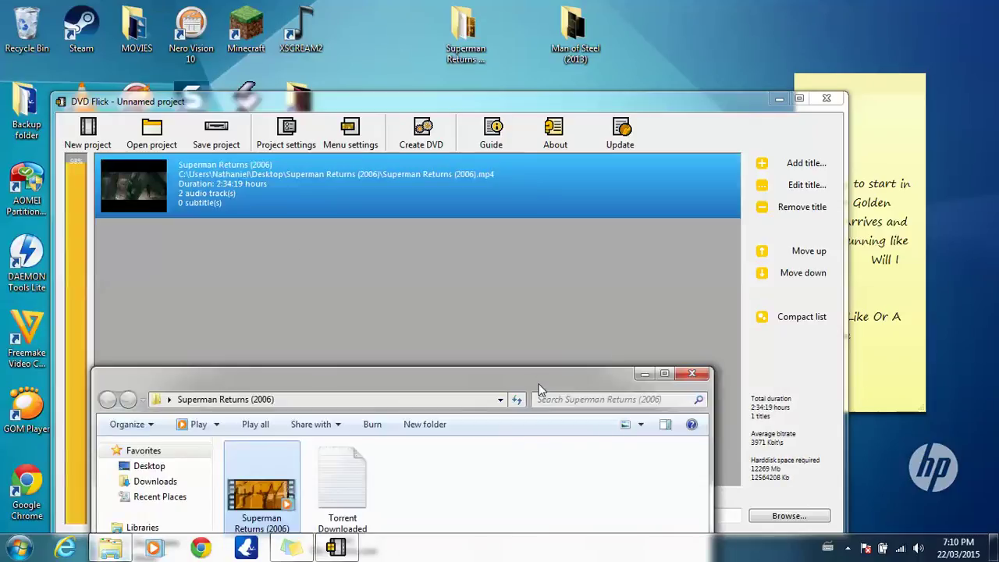
click(692, 374)
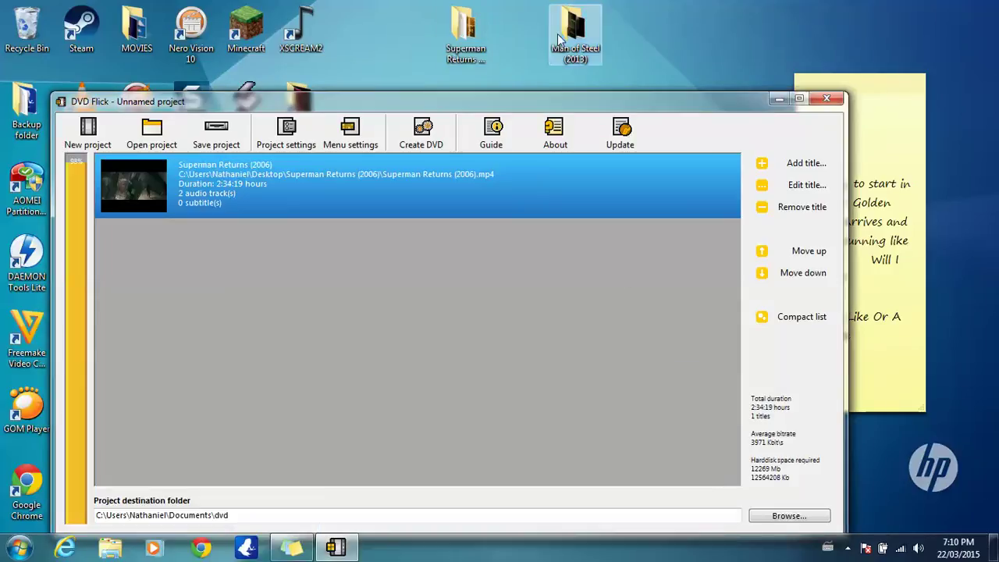
Add the Man.of.Steel.2013.720p.BluRay.x264.YIFY video from its desktop folder as a second title and close the folder.
double_click(567, 35)
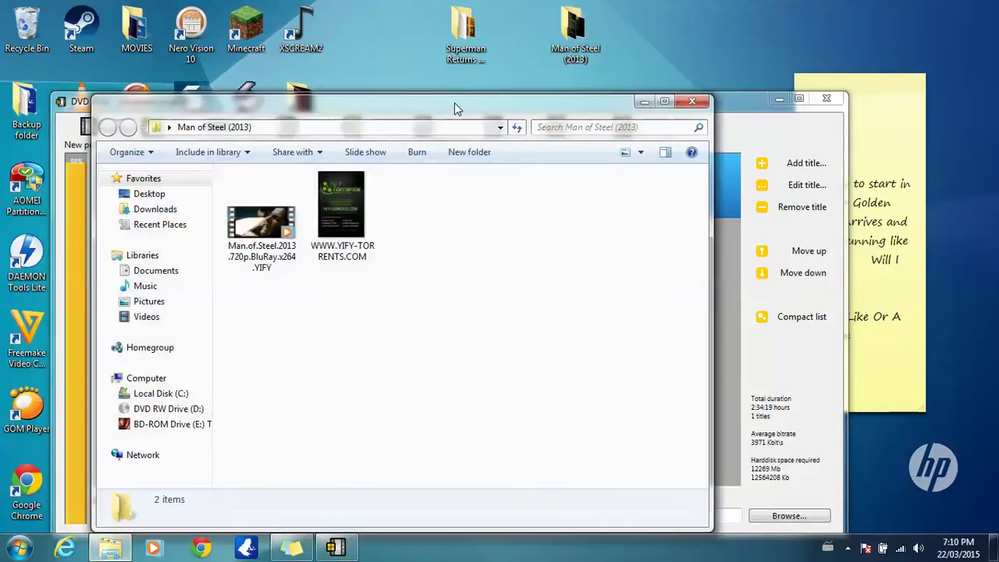
drag(458, 107, 747, 63)
drag(553, 211, 358, 345)
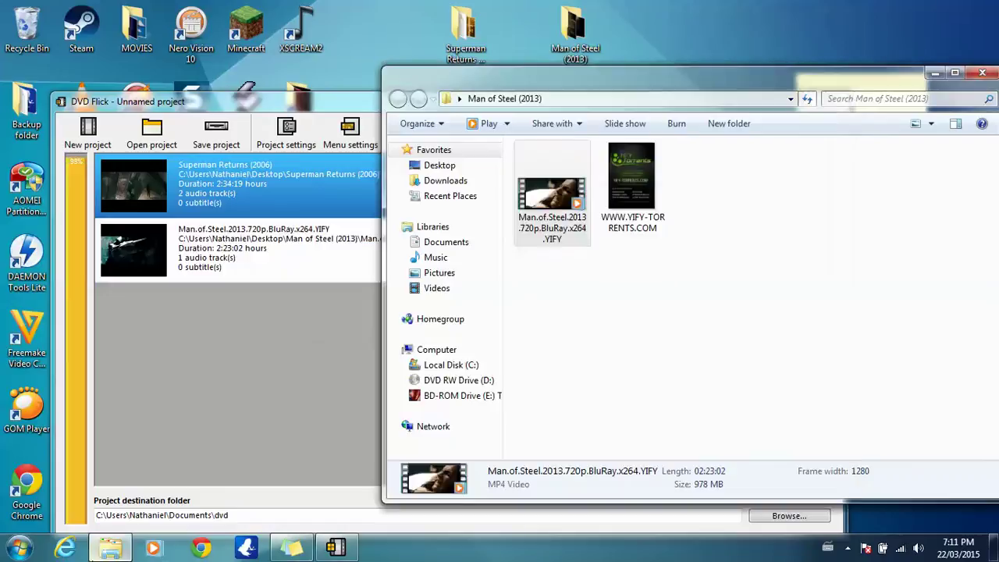
click(110, 548)
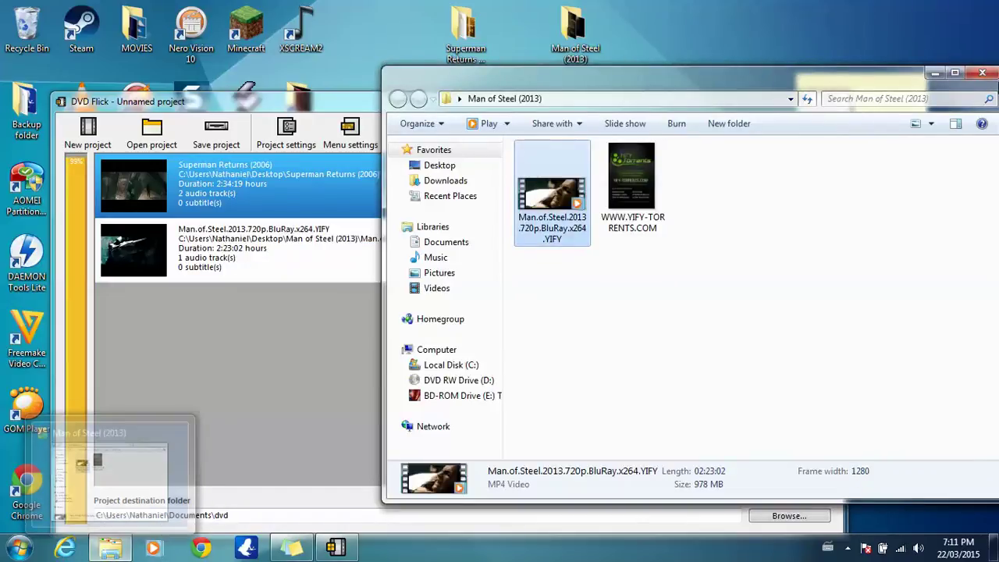
click(983, 73)
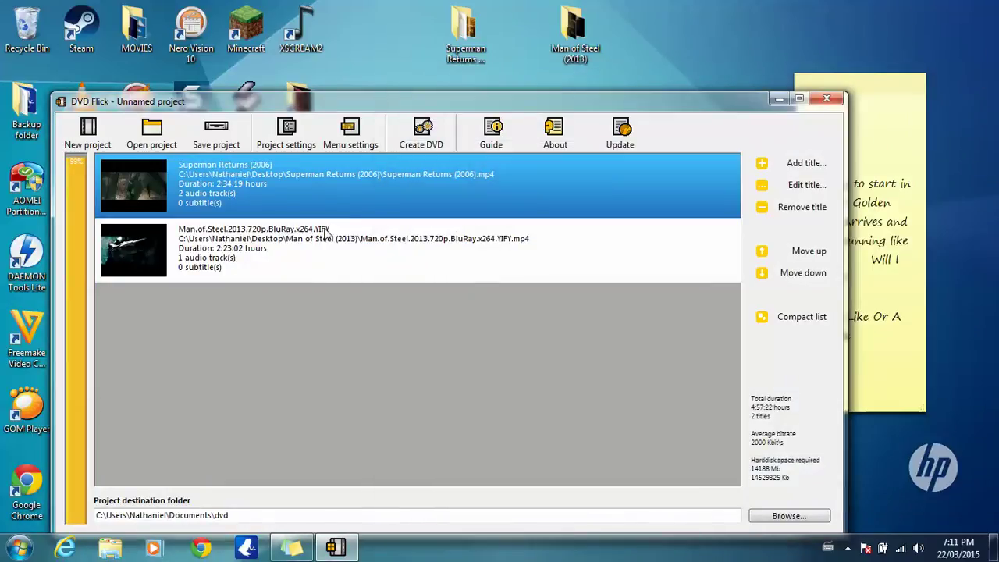
Title the project Superman Movies in the project settings and choose DVD (4.3 GB) as the target size.
click(281, 145)
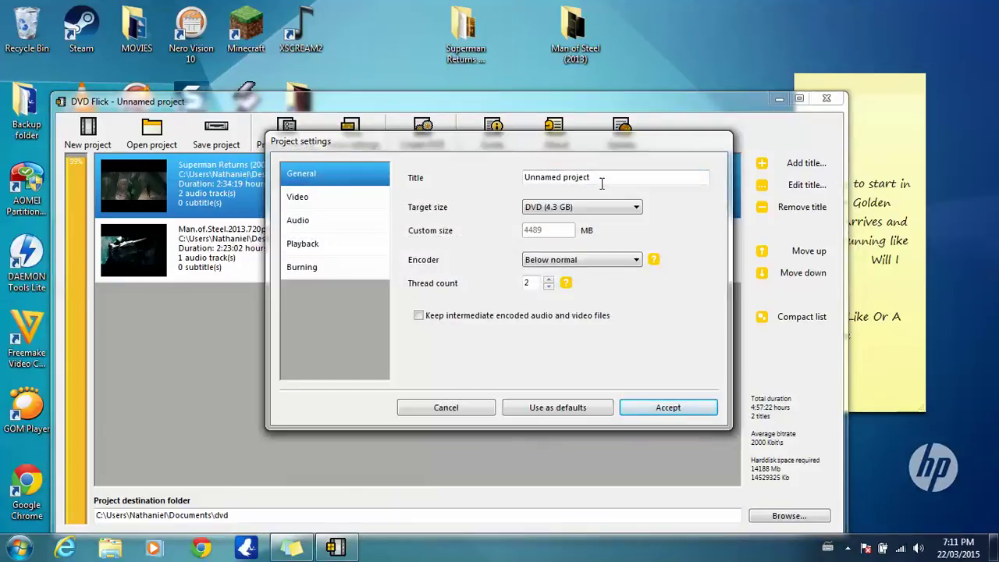
drag(601, 181, 525, 178)
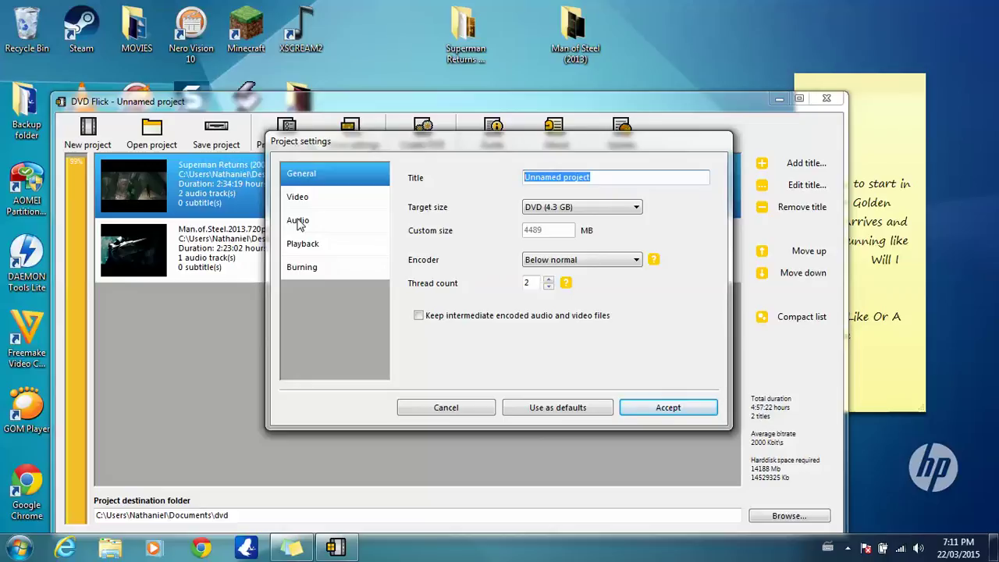
text(Superman Movies)
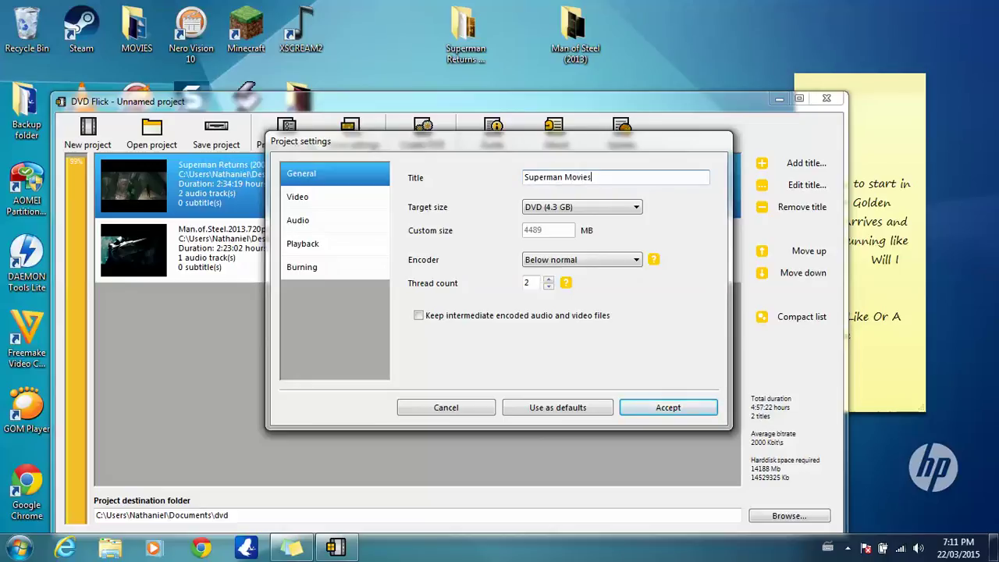
click(585, 208)
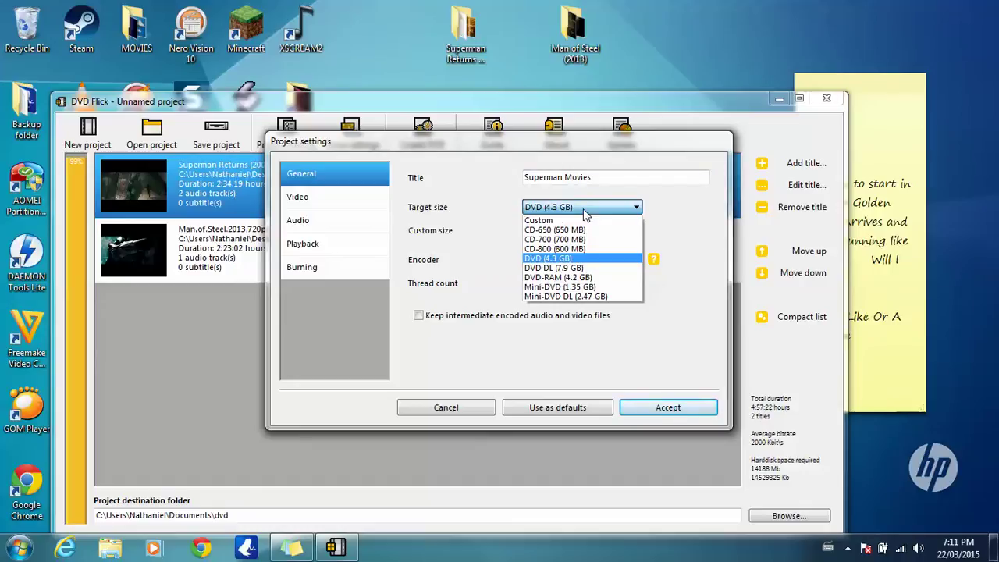
click(546, 260)
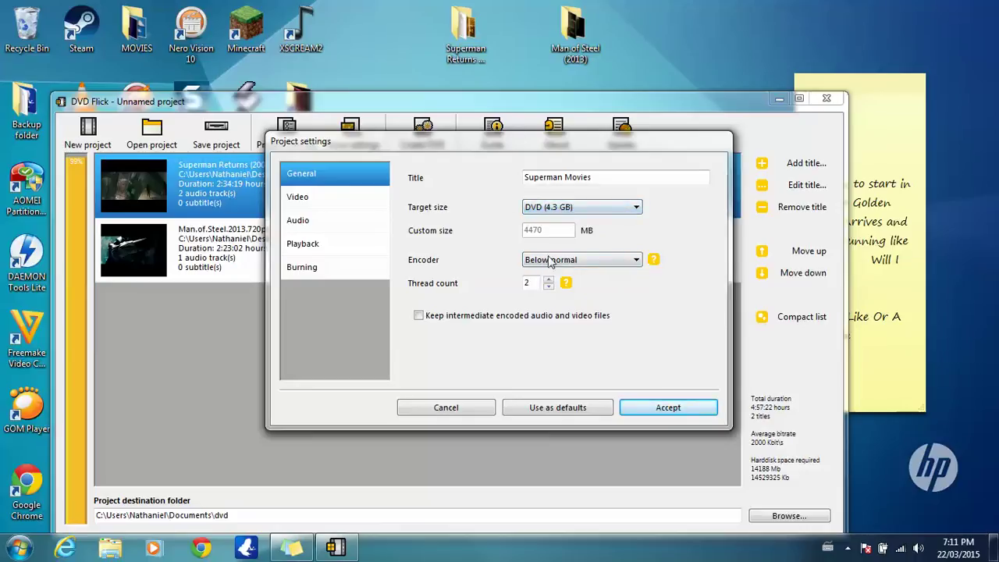
Review the video, audio and playback settings, then enable burning the project to disc with the disc label Superman Movies.
click(341, 200)
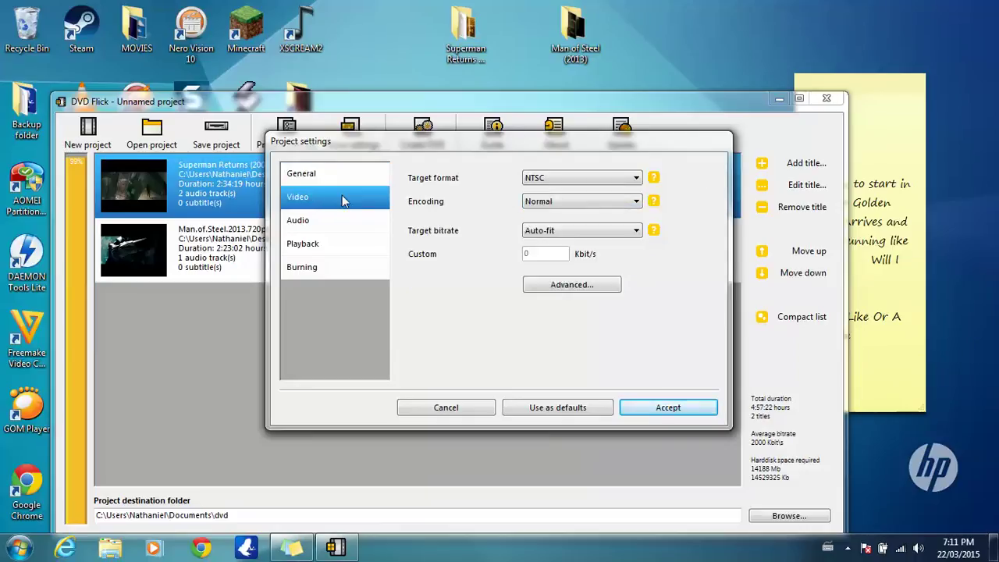
click(296, 226)
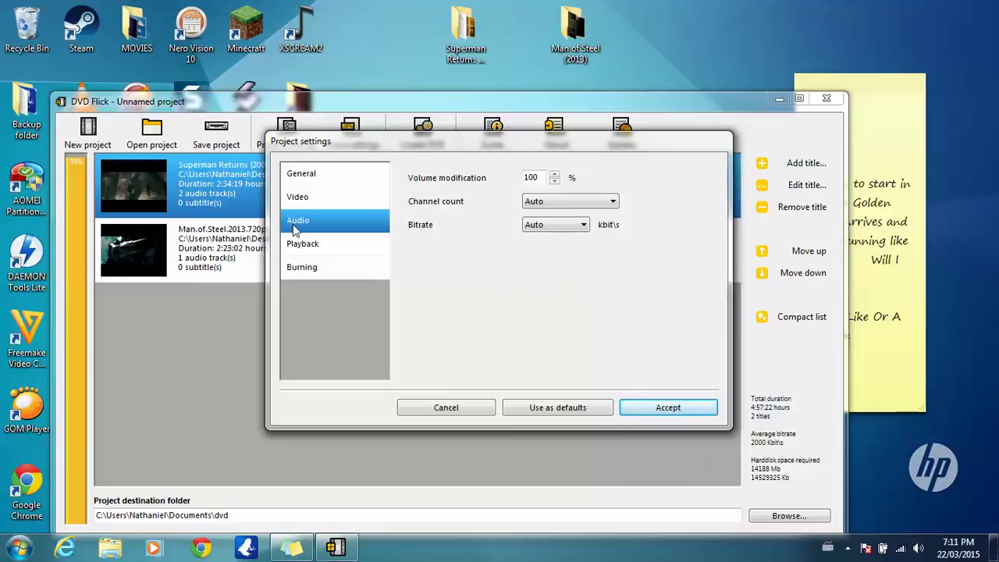
click(324, 248)
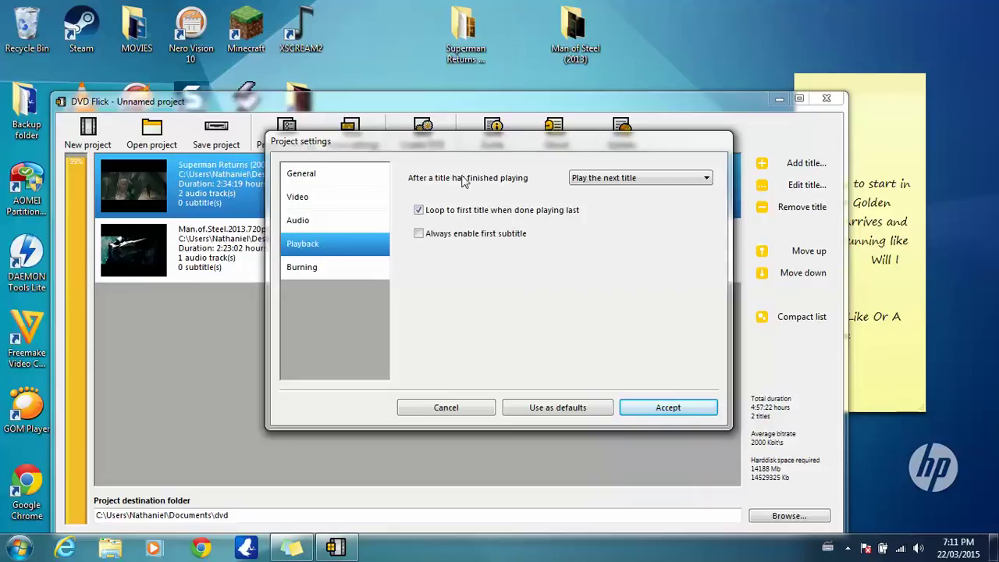
click(315, 271)
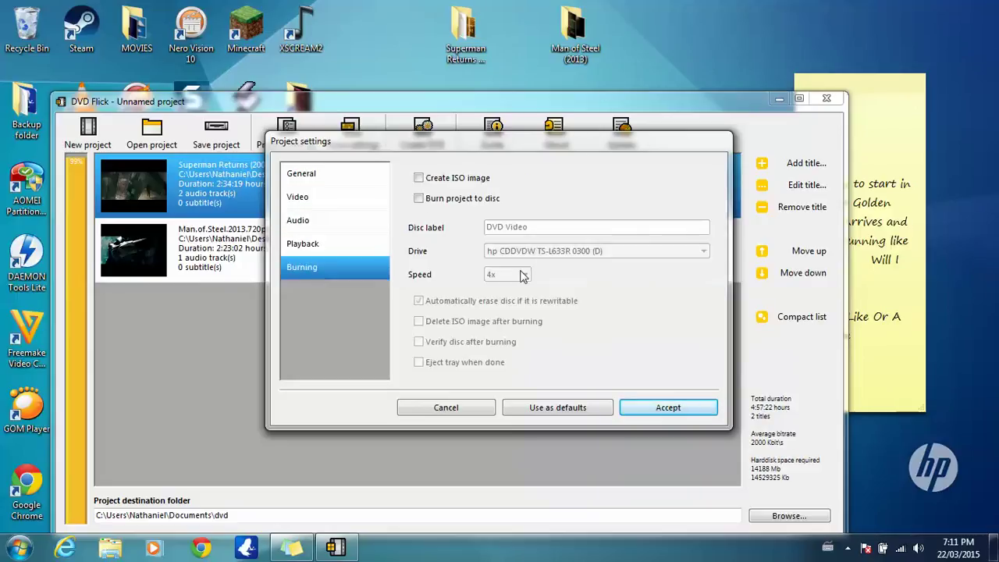
click(419, 199)
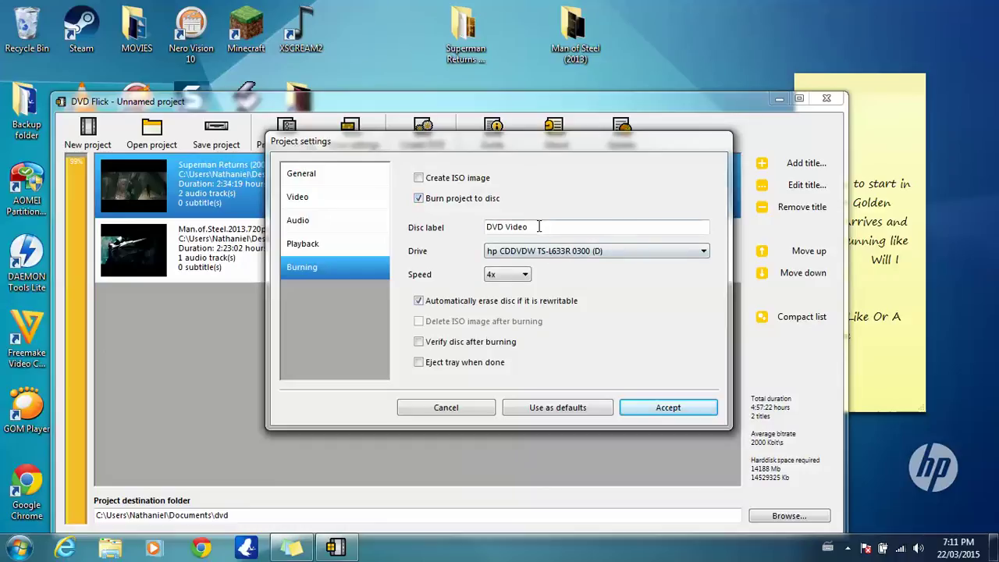
drag(538, 227, 408, 211)
text(Superman Movies)
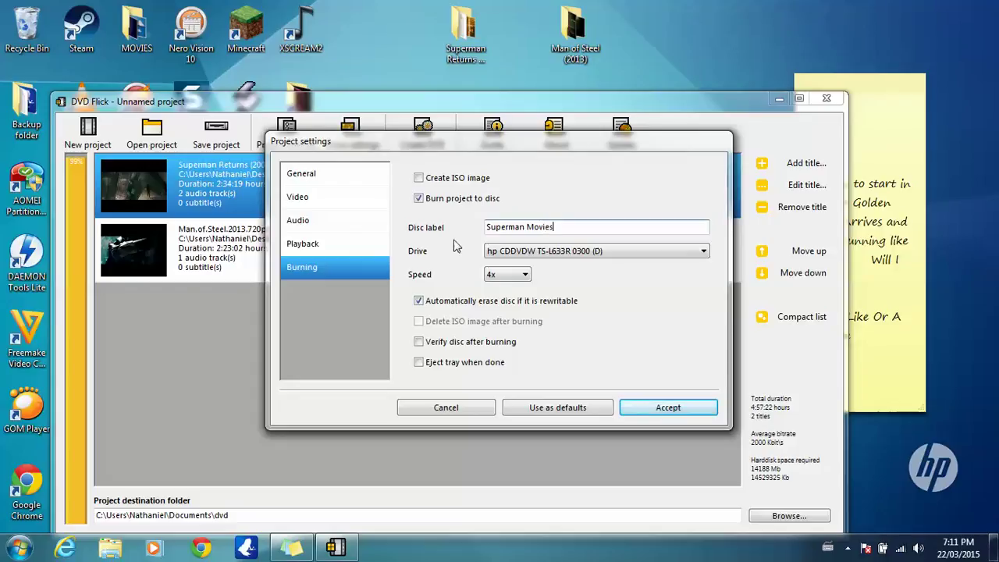
Set burning on the hp CDDVDW drive to 6x with disc verification and tray ejection when done, and accept the project settings.
click(523, 257)
click(523, 266)
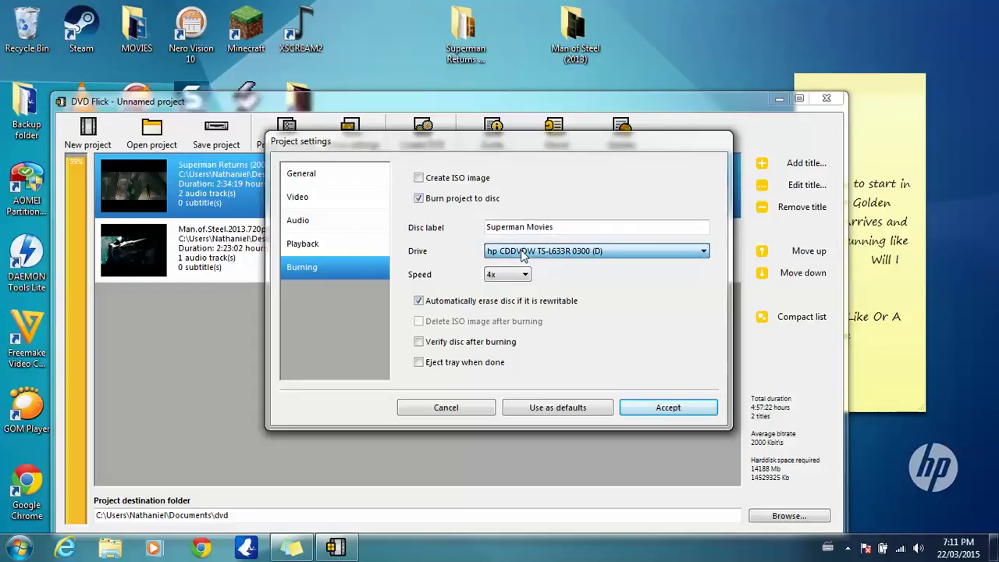
click(489, 277)
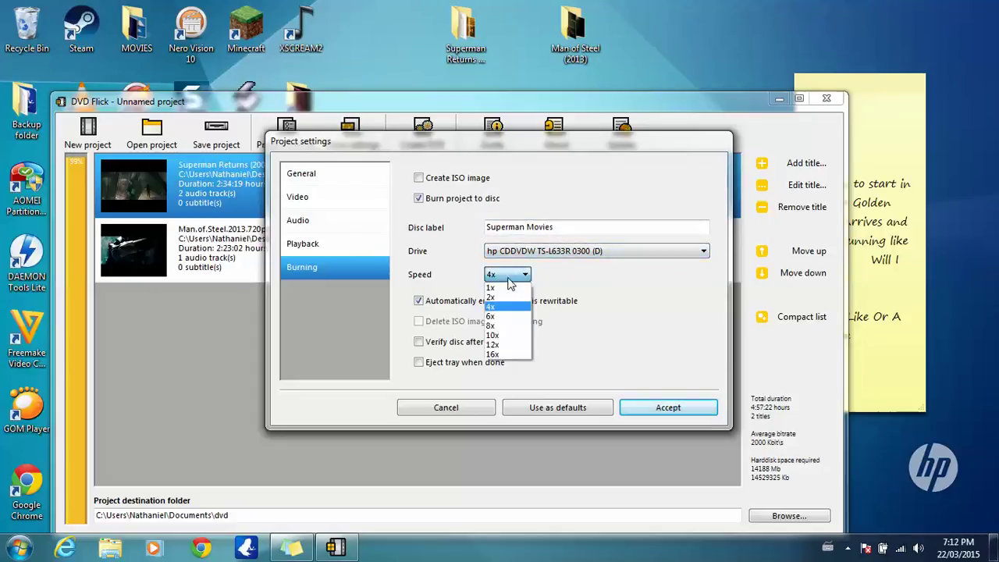
click(505, 316)
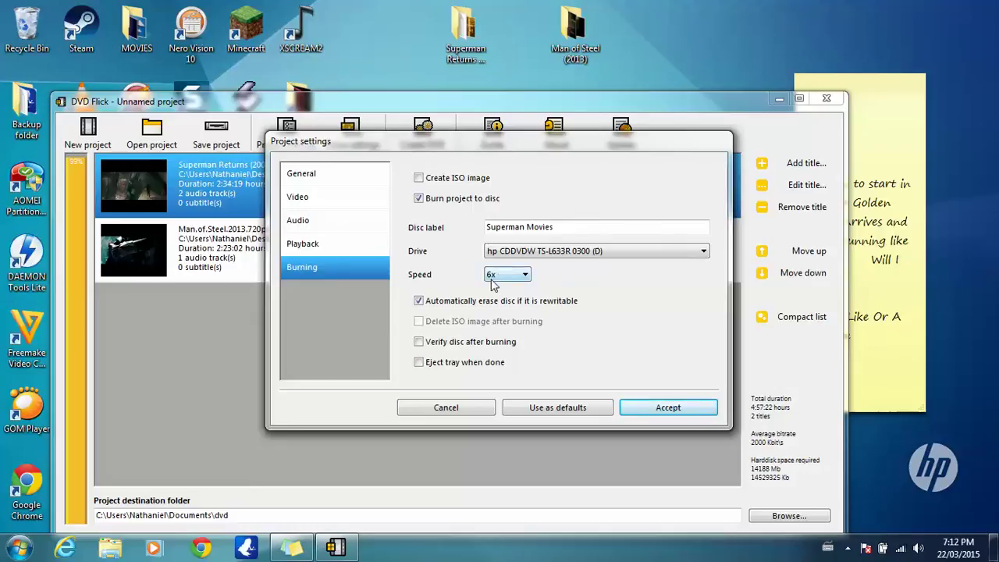
click(420, 343)
click(420, 363)
click(662, 415)
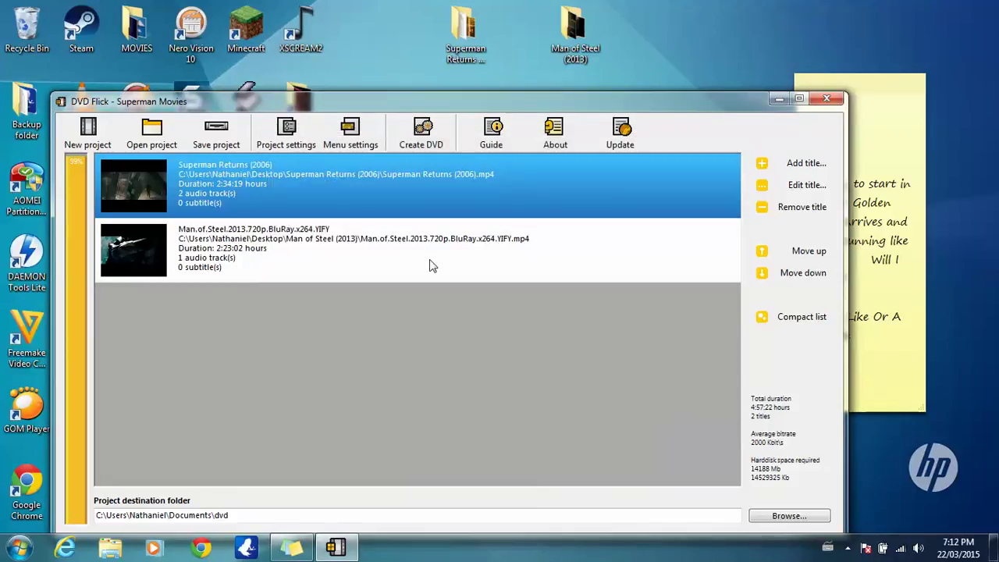
Browse the disc menu templates from Mosaic to Simple White and accept Simple White as the DVD menu.
click(353, 135)
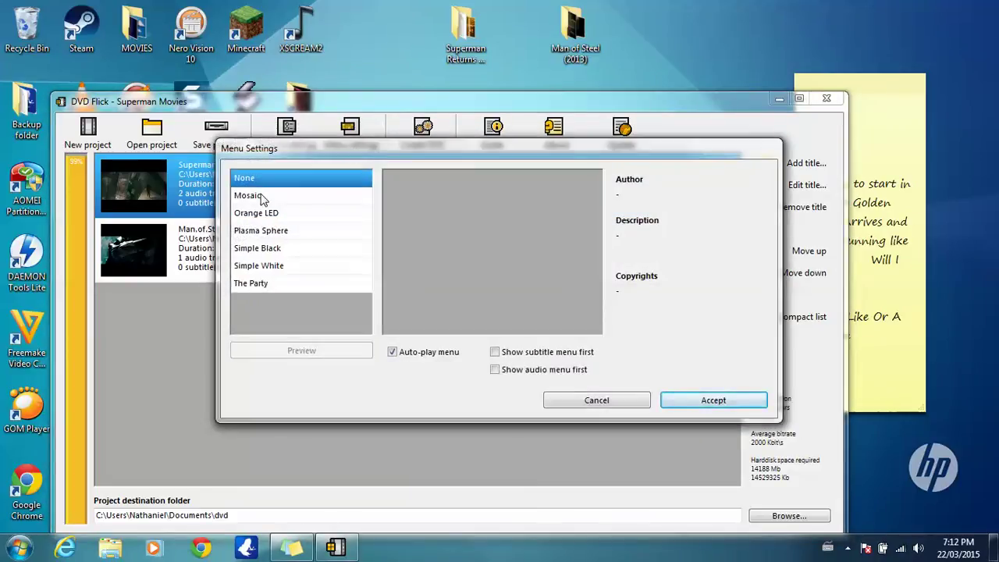
click(262, 197)
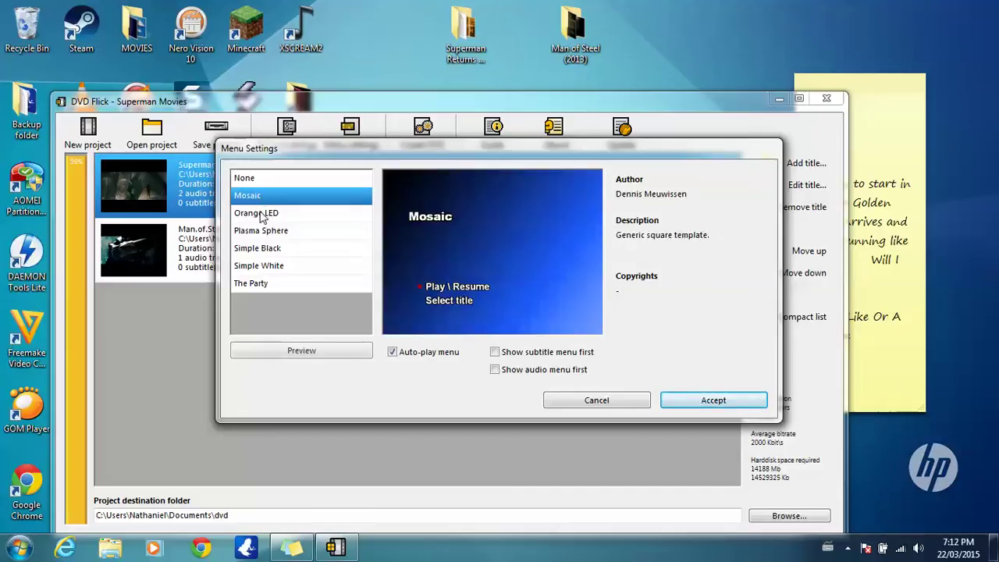
click(263, 214)
click(263, 232)
click(260, 248)
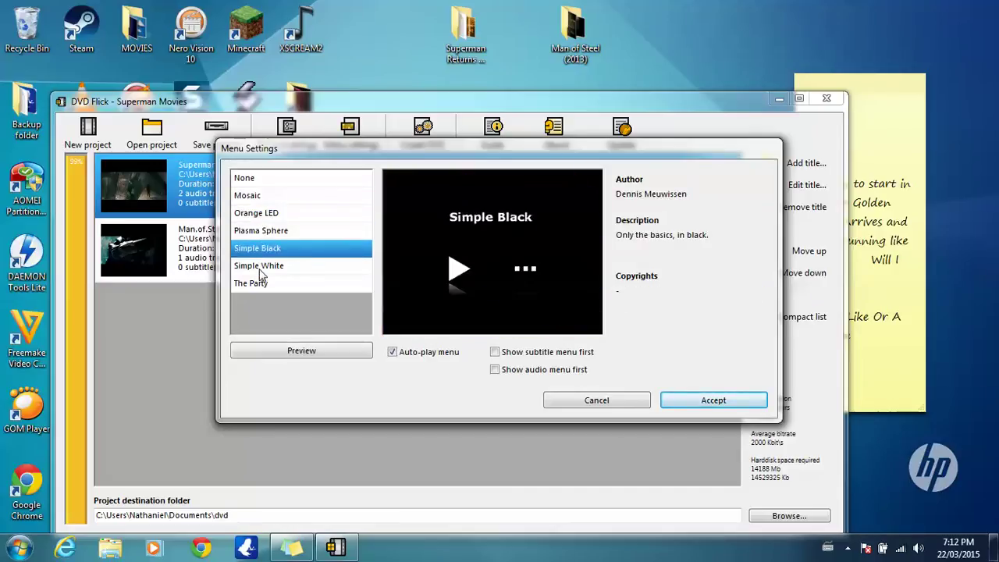
click(262, 266)
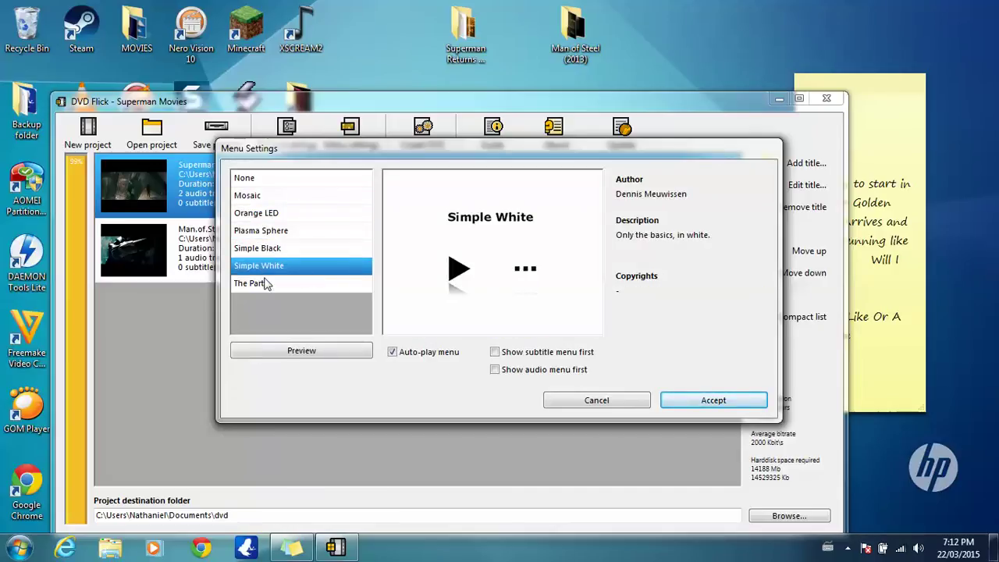
click(680, 407)
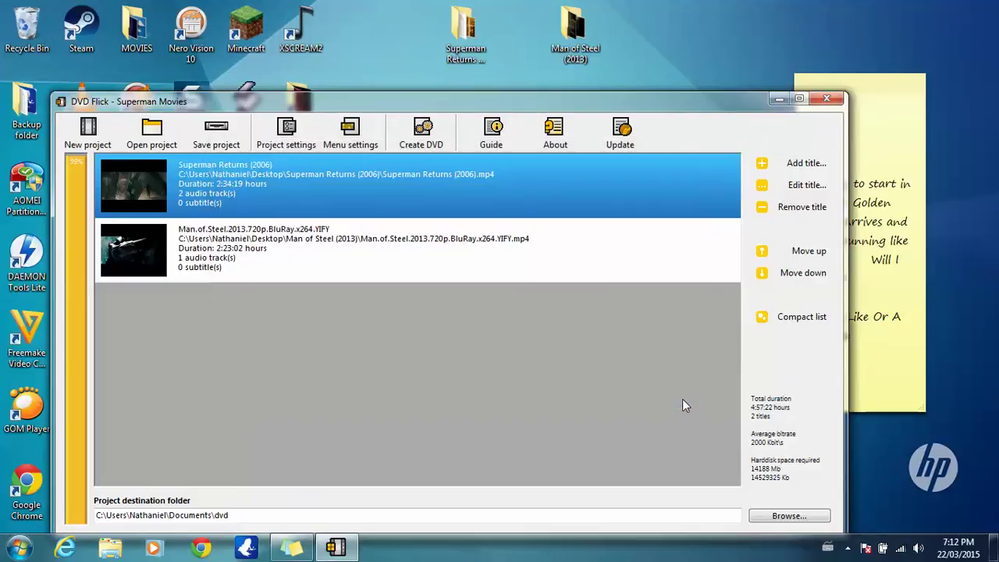
Start creating the DVD, allow the existing destination folder's contents to be deleted, and accept the blank-disc reminder with future display turned off.
click(420, 147)
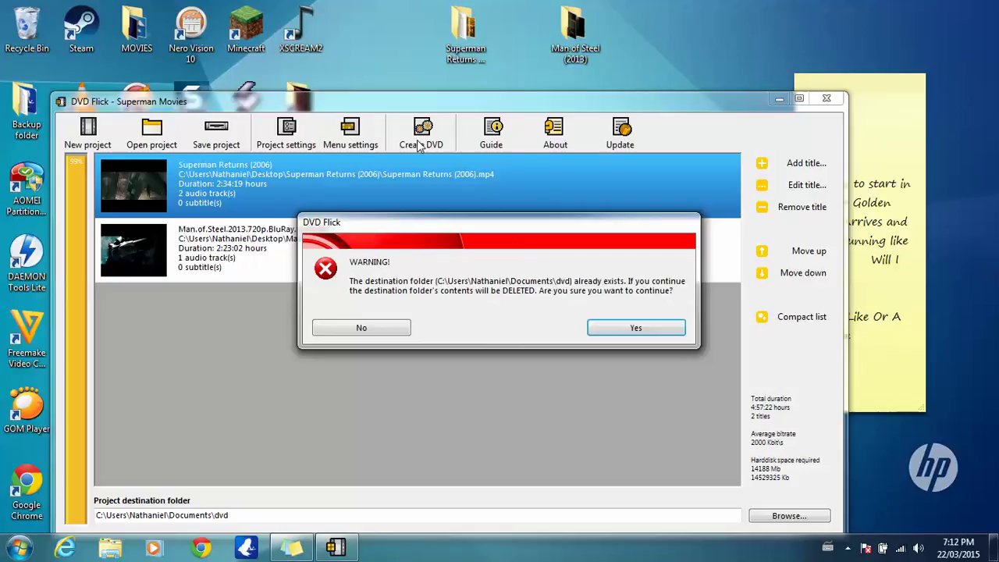
click(596, 330)
click(359, 300)
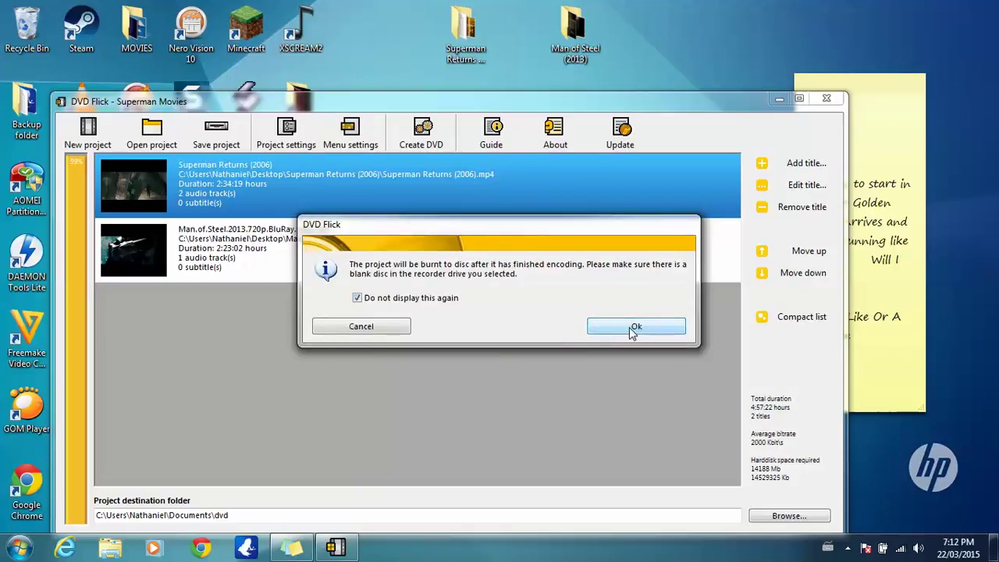
click(634, 330)
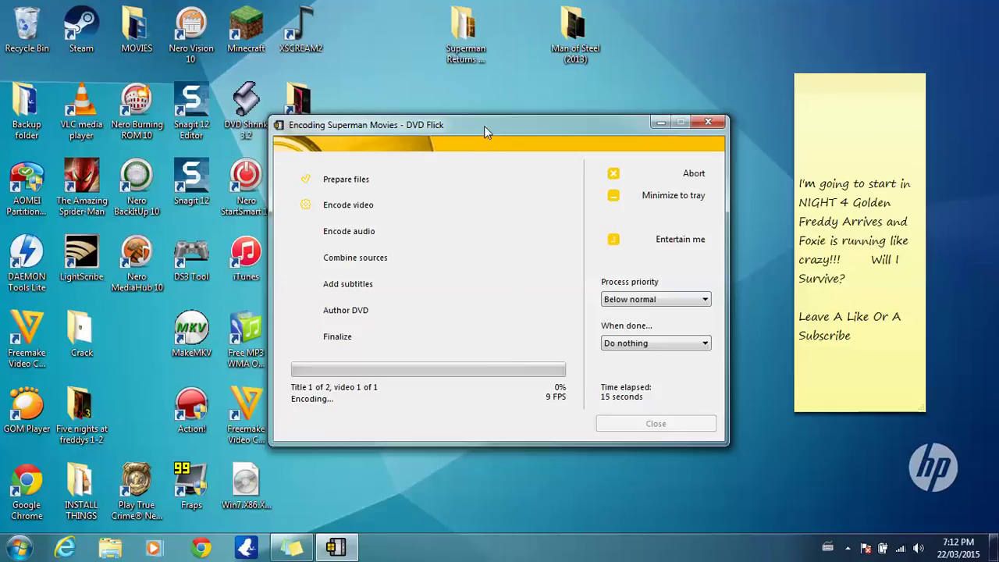
Move the encoding window aside to view the DVD Flick and ImgBurn desktop shortcuts, reposition it mid-screen, and show the hidden notification icons.
drag(484, 126, 500, 309)
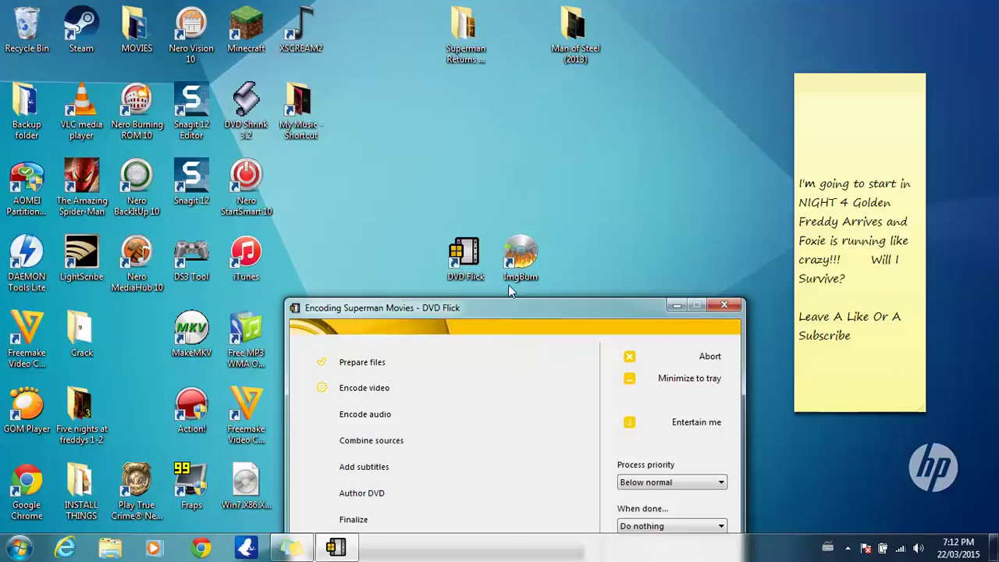
drag(506, 304, 469, 204)
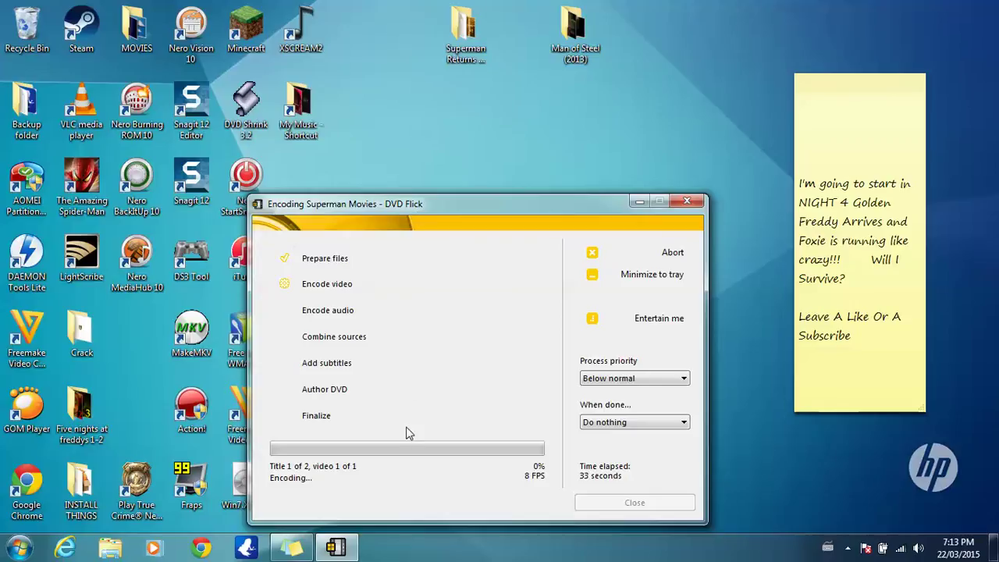
click(848, 549)
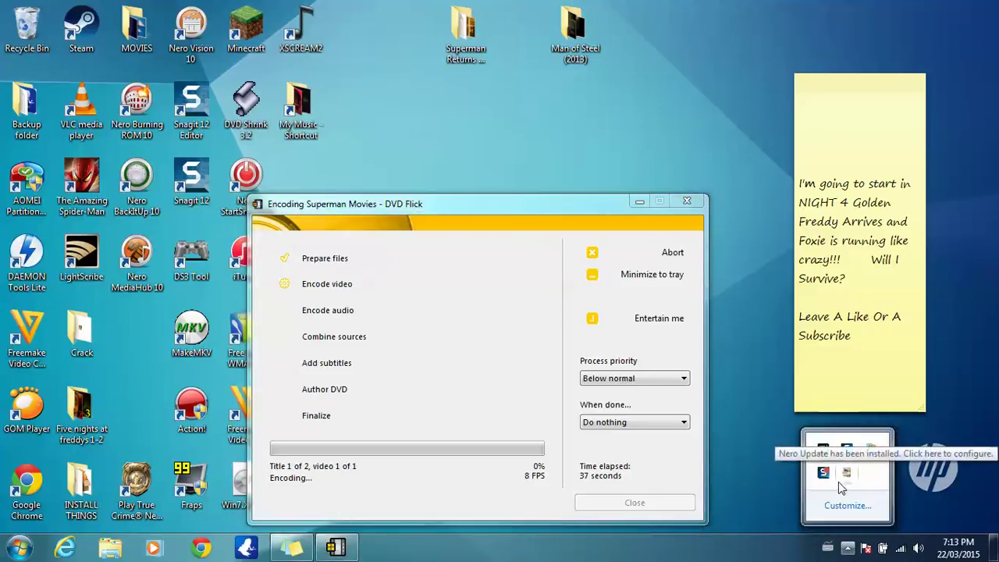